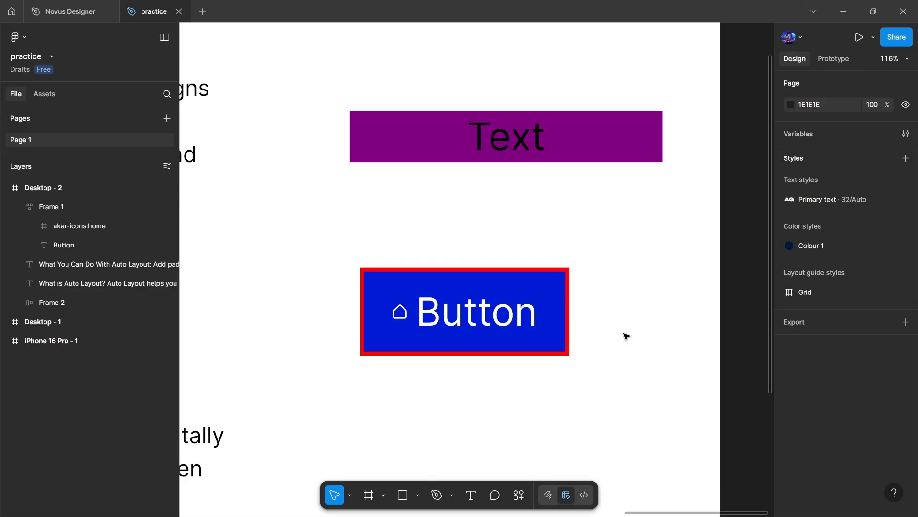
# - Add a 1440 × 1024 Desktop preset frame beside Desktop - 2 and line up its upper edge with that frame
pyautogui.scroll(-5, 627, 337)
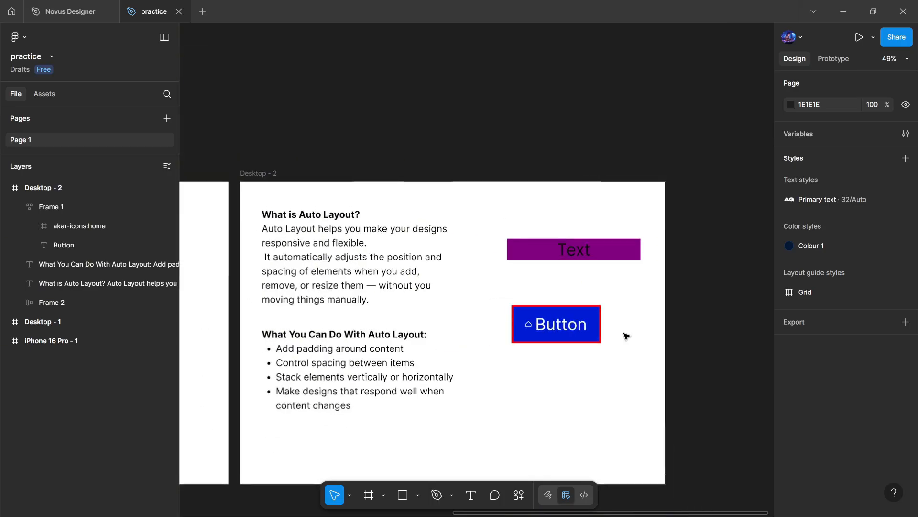
pyautogui.hscroll(-3, 627, 336)
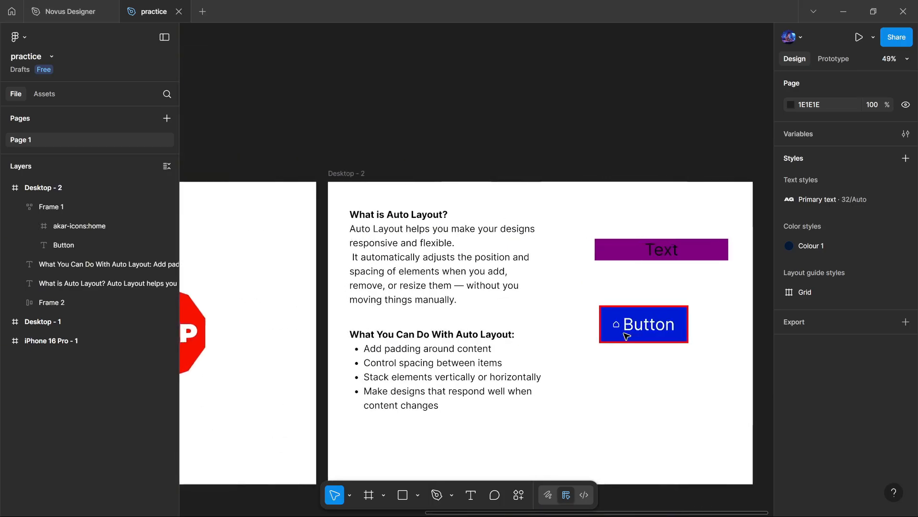
pyautogui.hscroll(3, 655, 338)
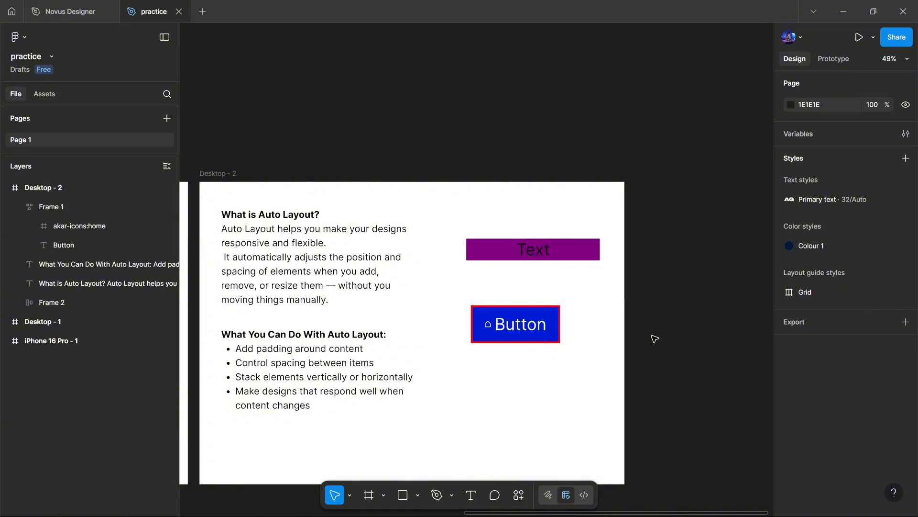
pyautogui.hscroll(2, 655, 339)
pyautogui.press('f')
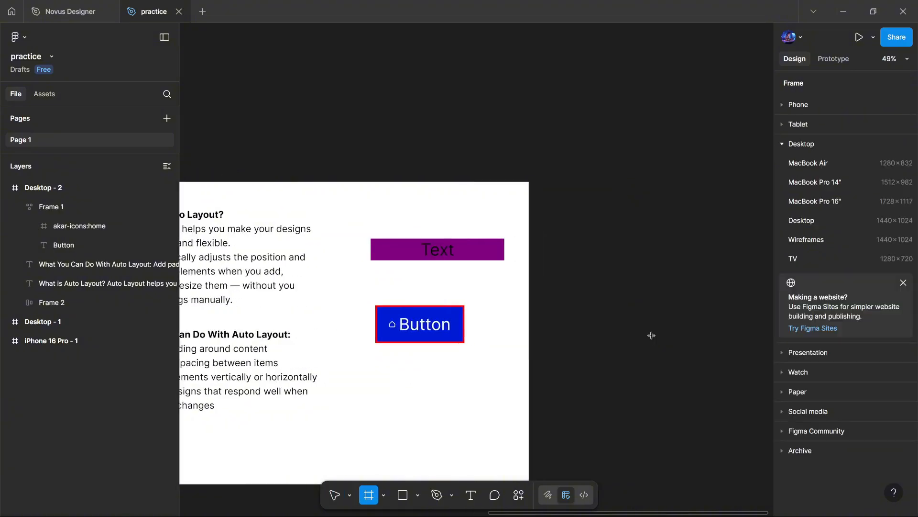
pyautogui.click(807, 220)
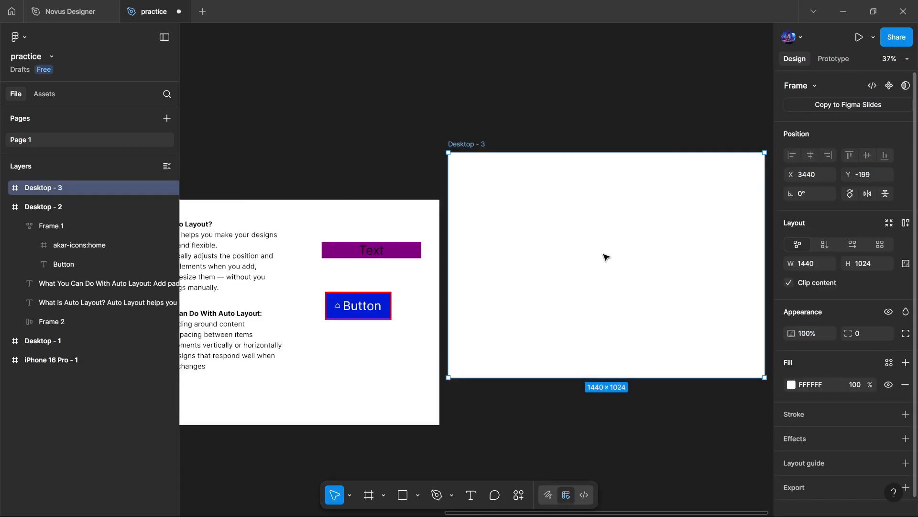
pyautogui.moveTo(605, 268); pyautogui.dragTo(603, 305)
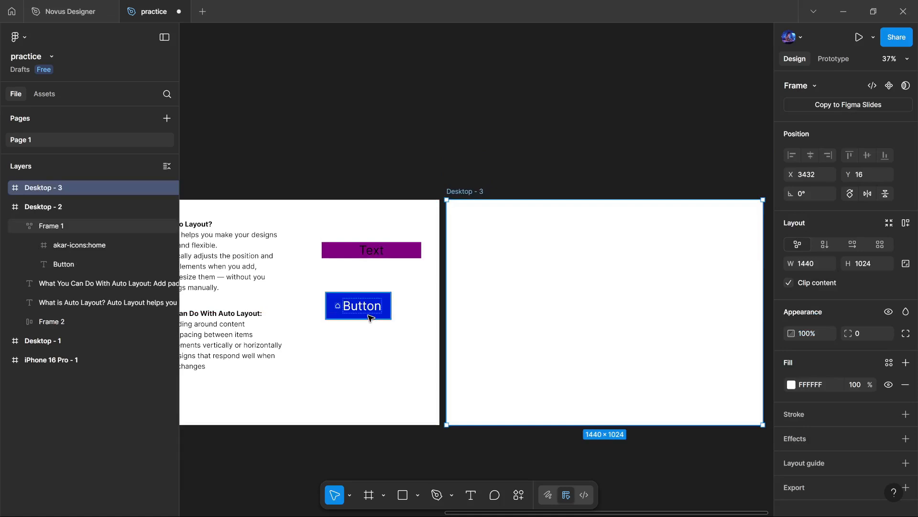
# - Move the blue button from Desktop - 2 into the empty Desktop - 3 frame and centre it horizontally
pyautogui.moveTo(371, 318); pyautogui.dragTo(584, 320)
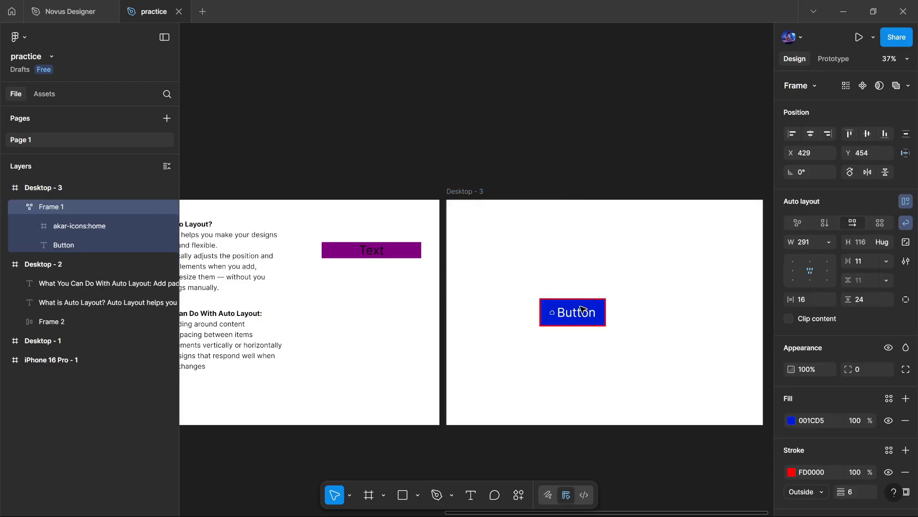
pyautogui.click(811, 134)
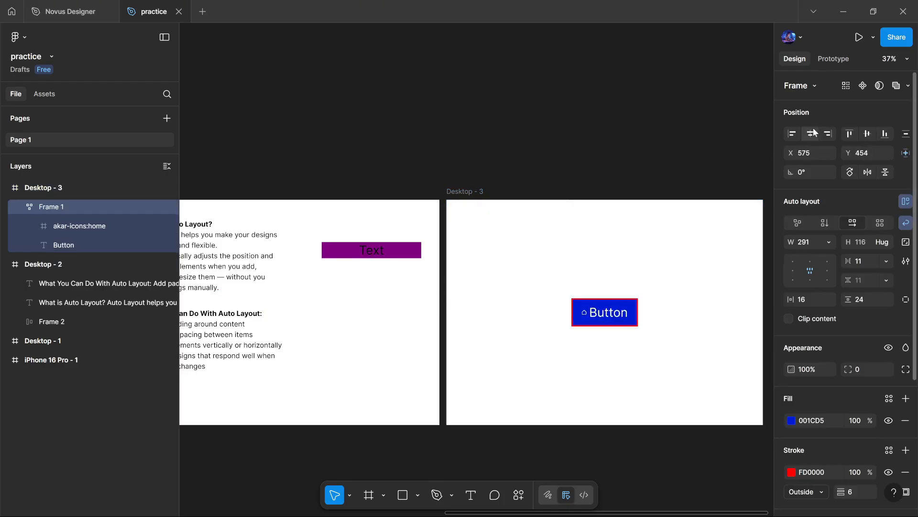
pyautogui.scroll(5, 588, 366)
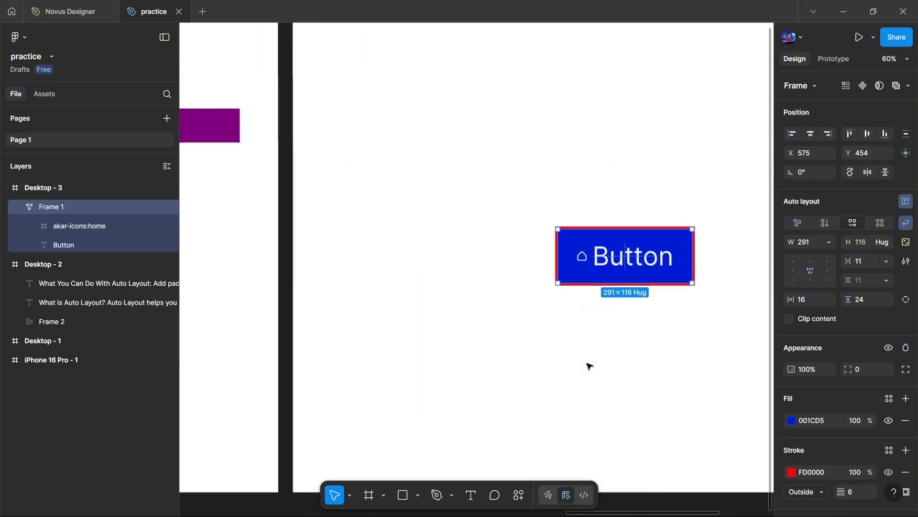
pyautogui.hscroll(3, 588, 366)
pyautogui.hscroll(2, 588, 366)
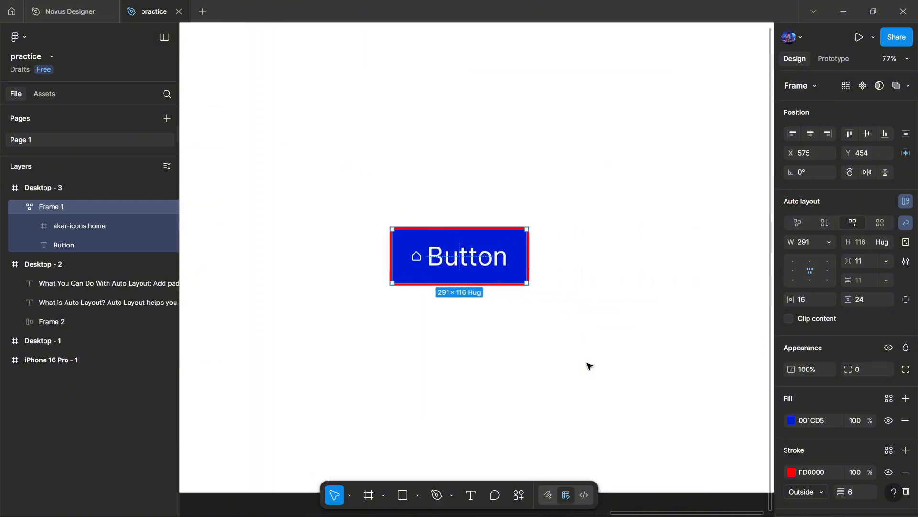
pyautogui.scroll(-1, 588, 366)
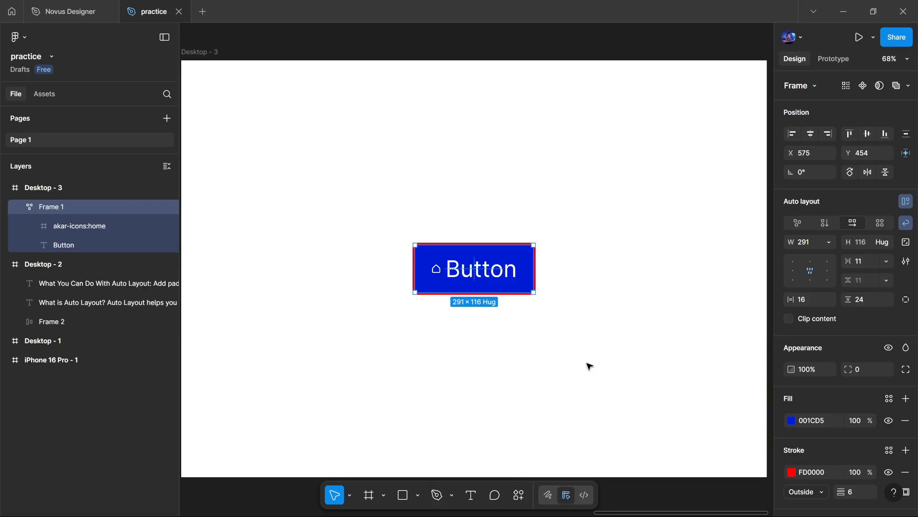
# - Remove the auto layout from the button frame and add it back
pyautogui.rightClick(503, 265)
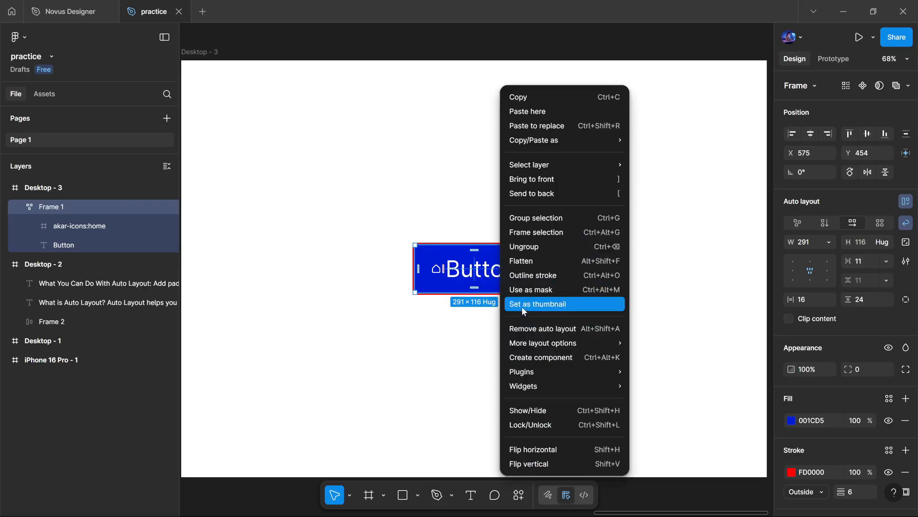
pyautogui.click(523, 330)
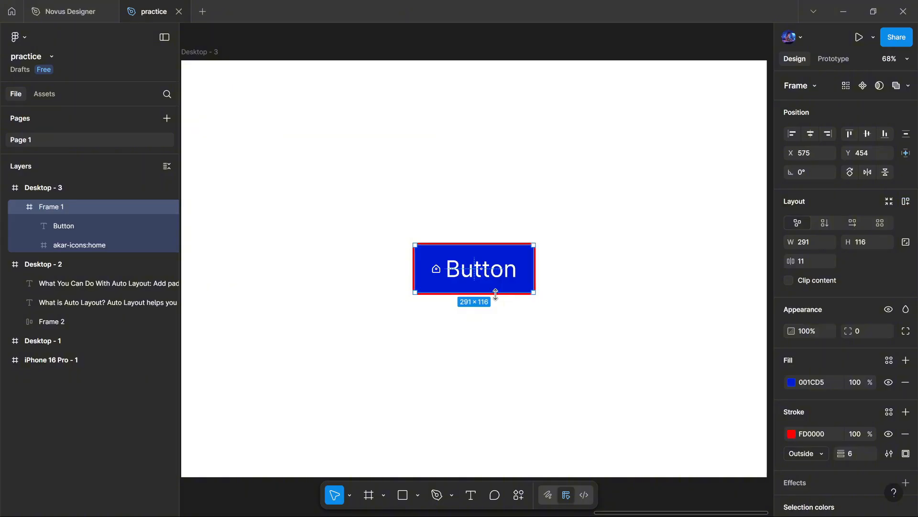
pyautogui.hotkey('shift', 'a')
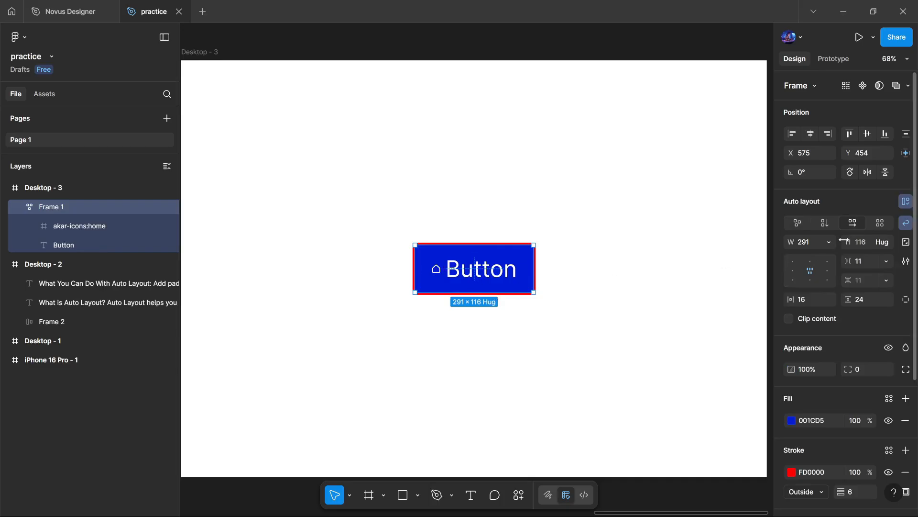
# - Turn off wrapping in the button's auto layout and convert the button frame into a component
pyautogui.click(905, 223)
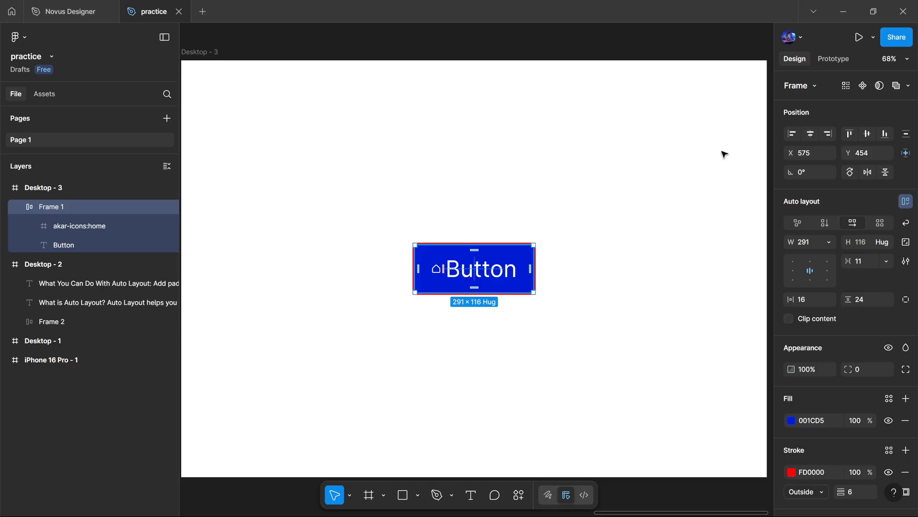
pyautogui.click(863, 86)
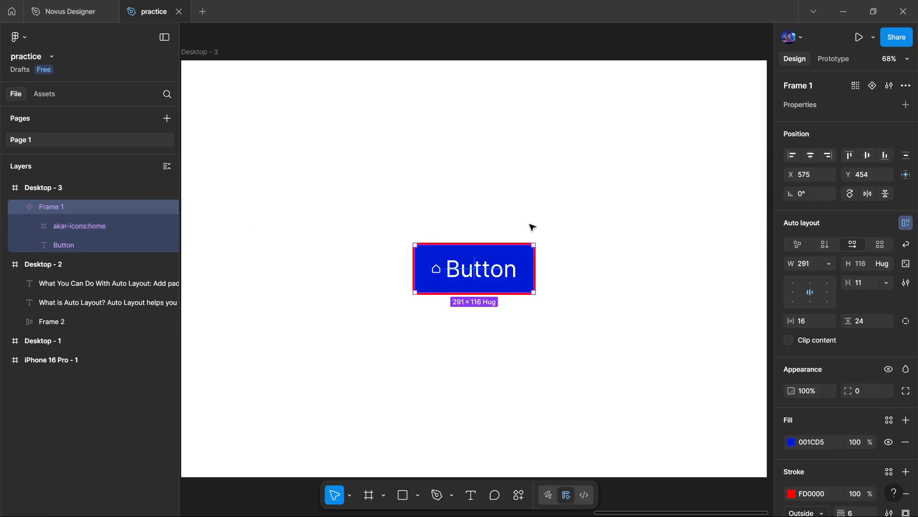
# - Remove the red stroke from the button component
pyautogui.scroll(-3, 908, 378)
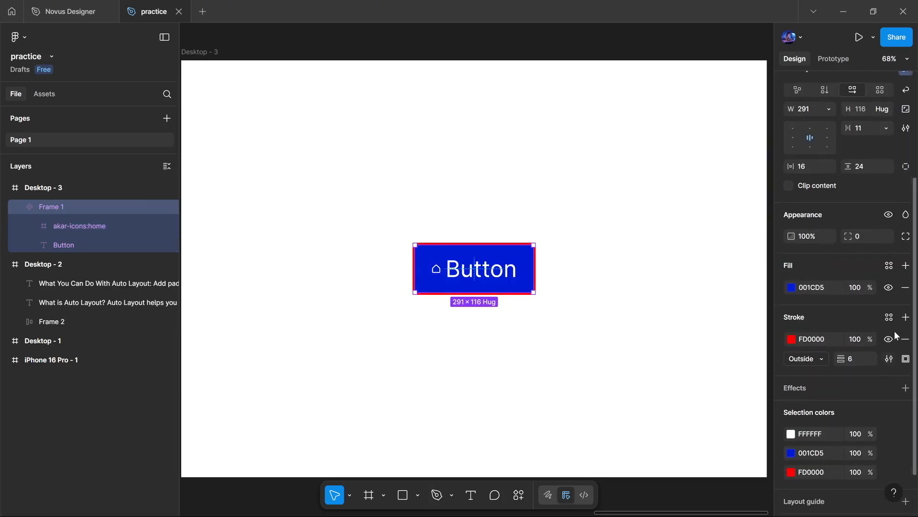
pyautogui.click(904, 338)
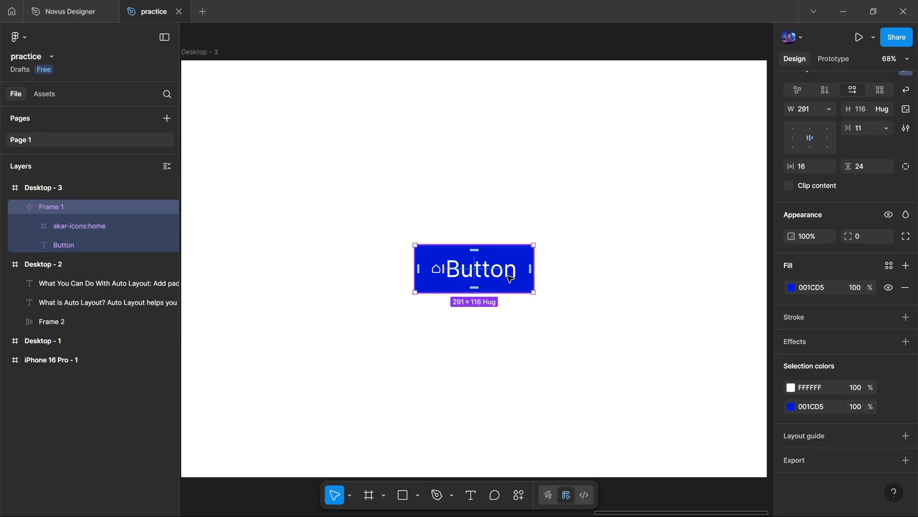
pyautogui.scroll(3, 869, 123)
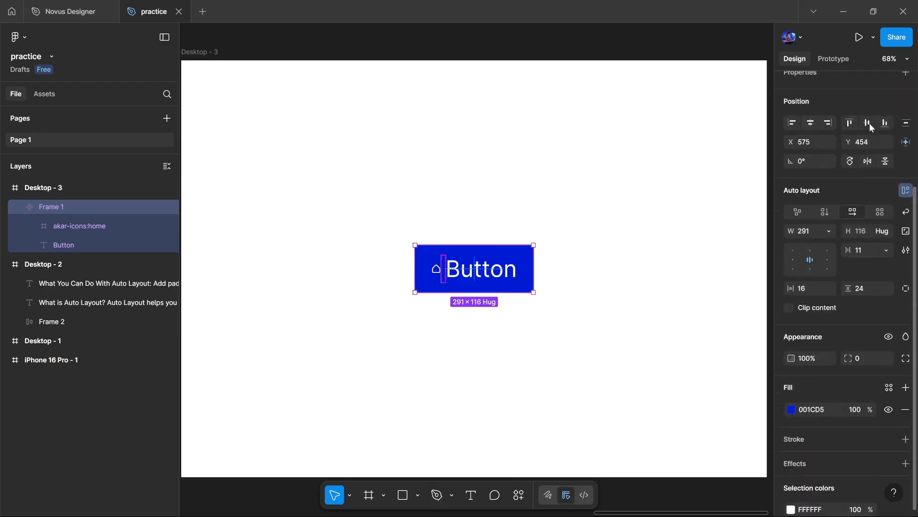
pyautogui.scroll(1, 870, 122)
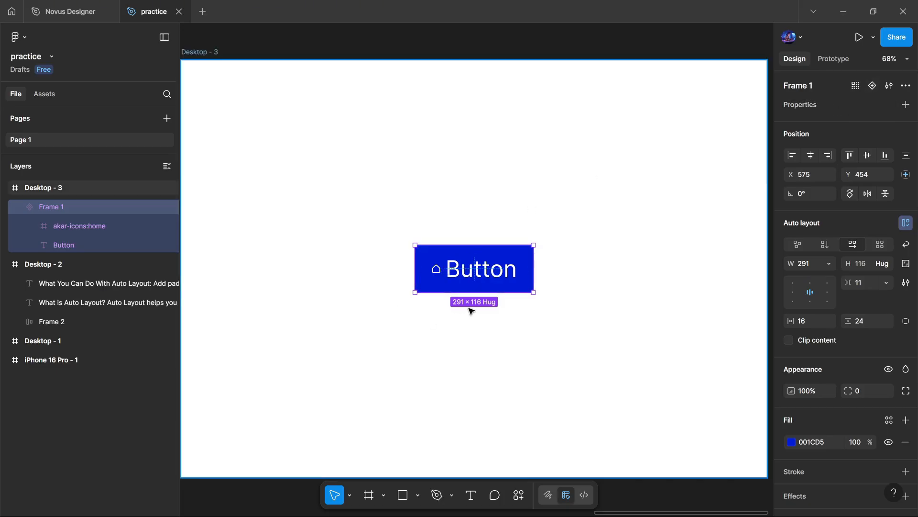
# - Add a second variant to the button component and rename the component set's variant property to Button
pyautogui.scroll(4, 471, 306)
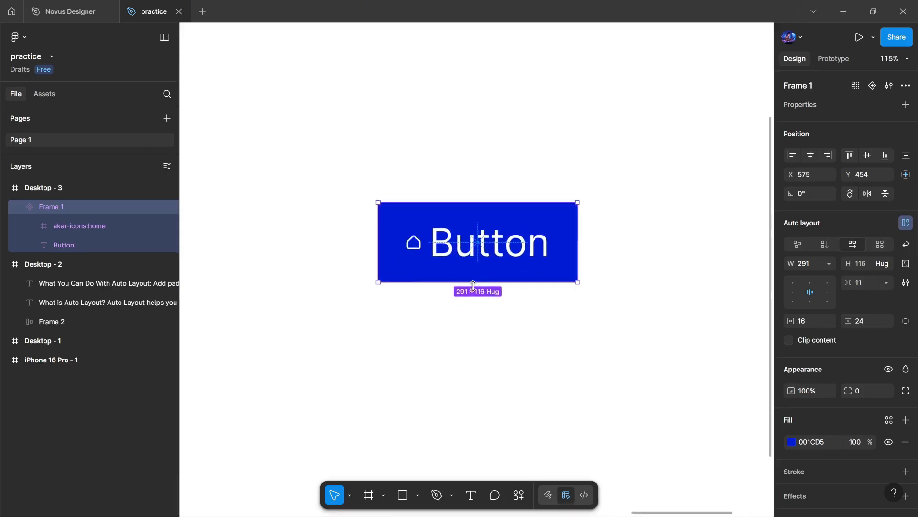
pyautogui.click(872, 86)
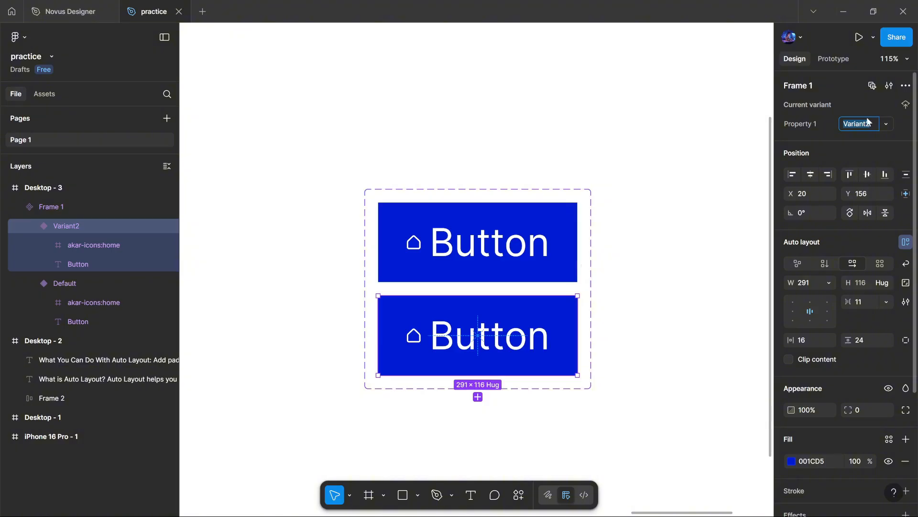
pyautogui.click(489, 190)
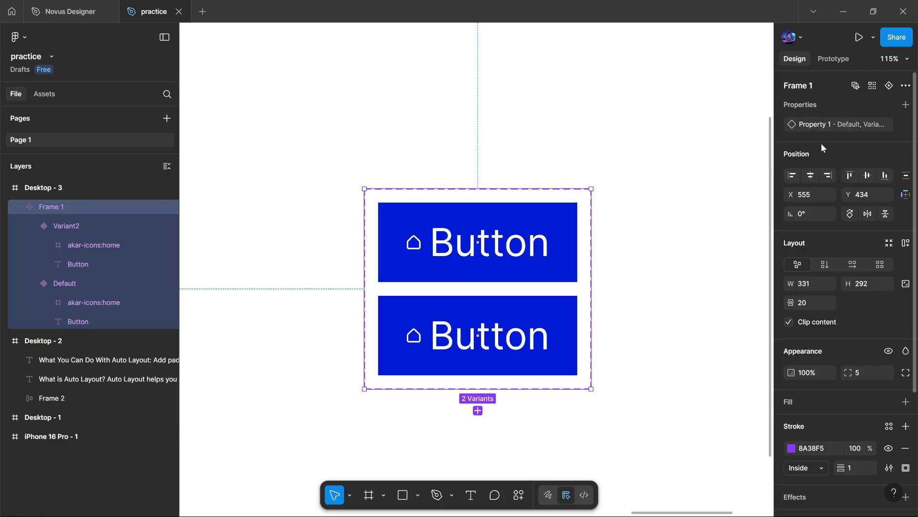
pyautogui.doubleClick(820, 124)
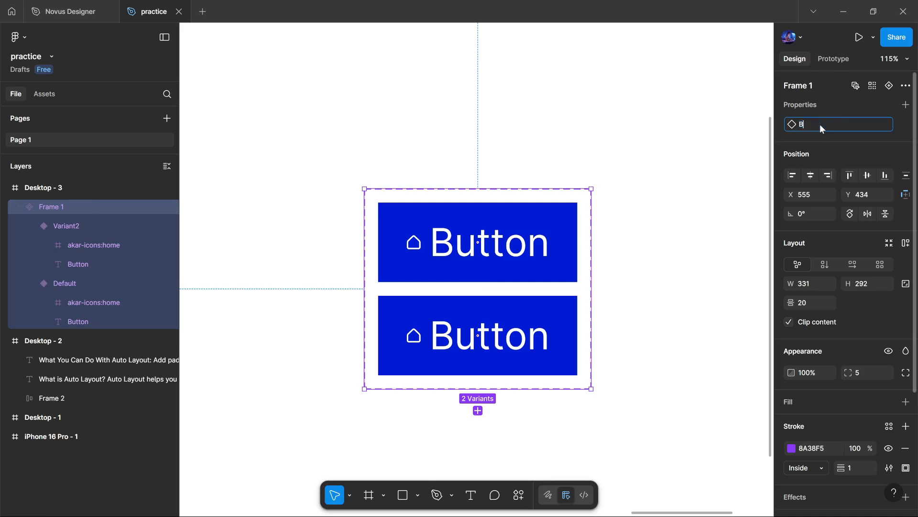
pyautogui.press('Return')
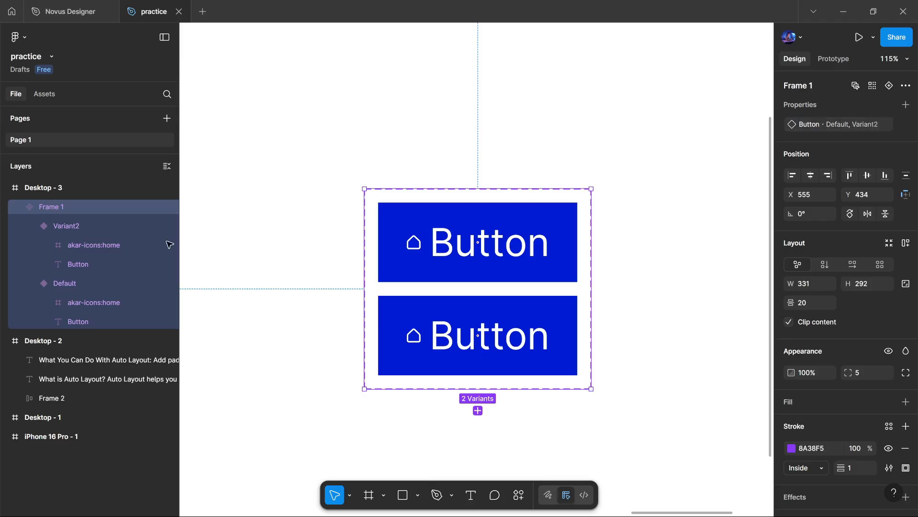
# - Rename the button component's second variant to hover
pyautogui.click(72, 283)
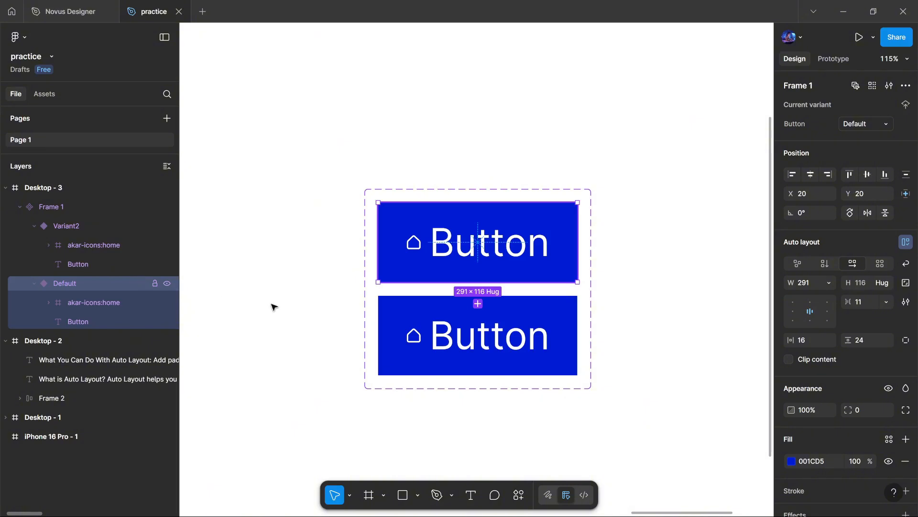
pyautogui.scroll(-3, 283, 311)
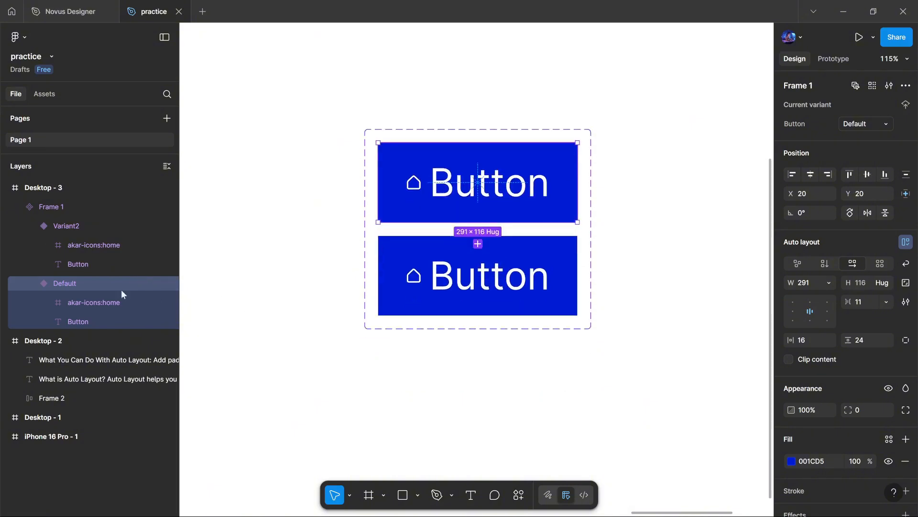
pyautogui.click(544, 263)
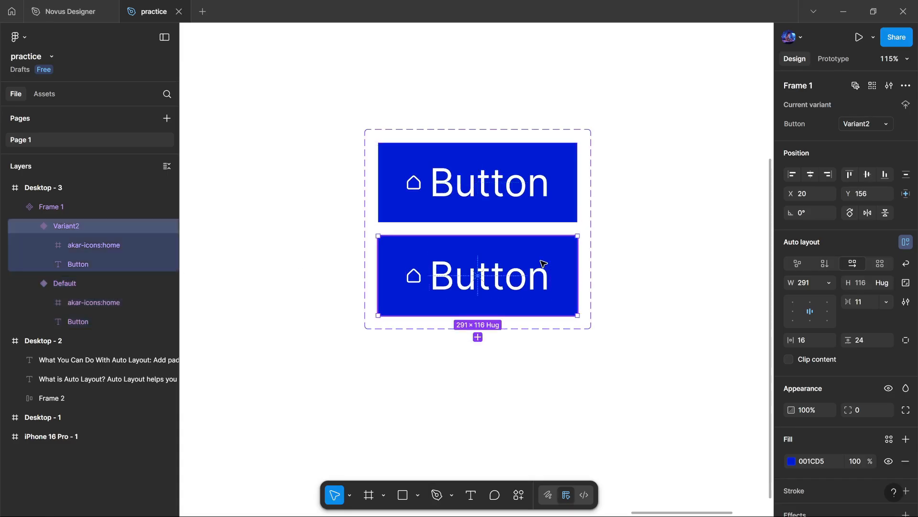
pyautogui.click(526, 211)
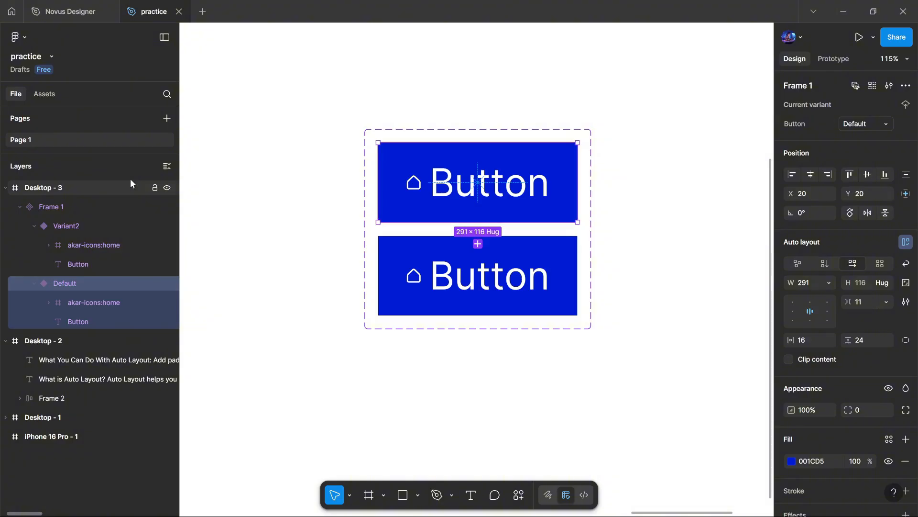
pyautogui.click(59, 210)
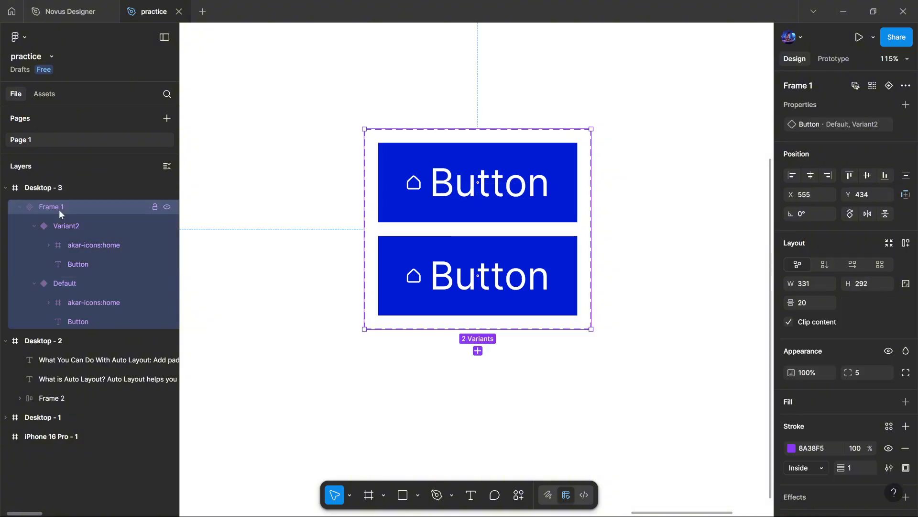
pyautogui.click(79, 226)
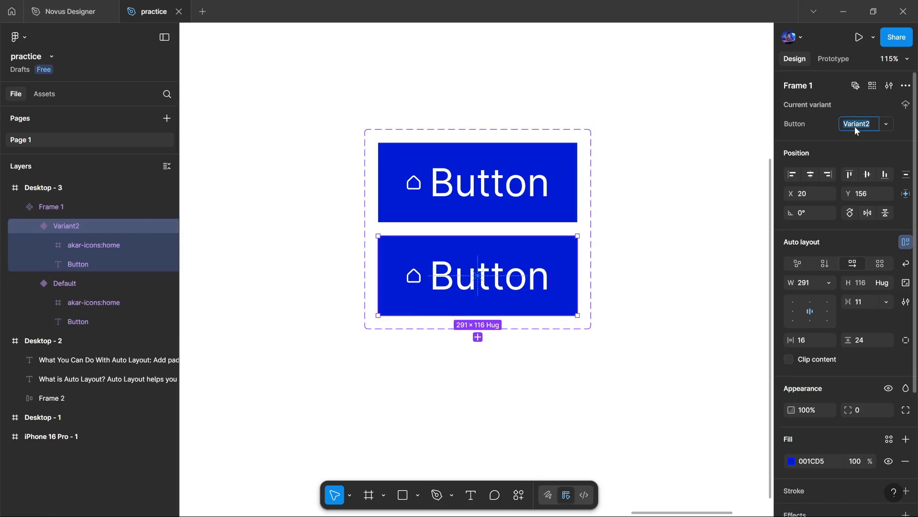
pyautogui.write('hover')
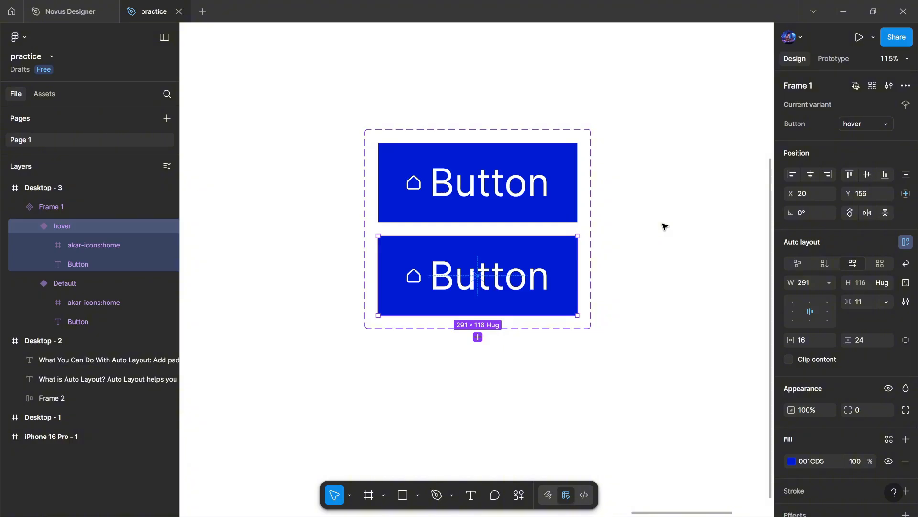
# - Lighten the hover variant's fill to a pale blue, about BFC7FE
pyautogui.scroll(-3, 822, 377)
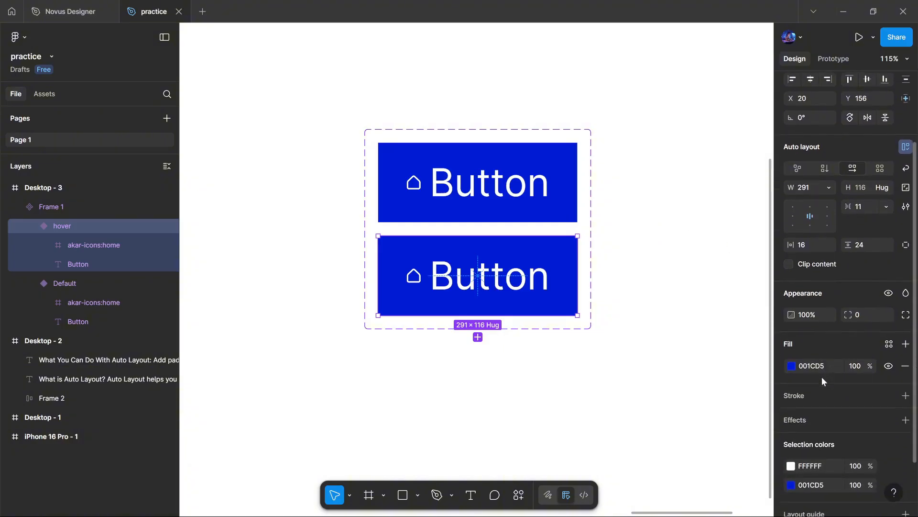
pyautogui.click(792, 367)
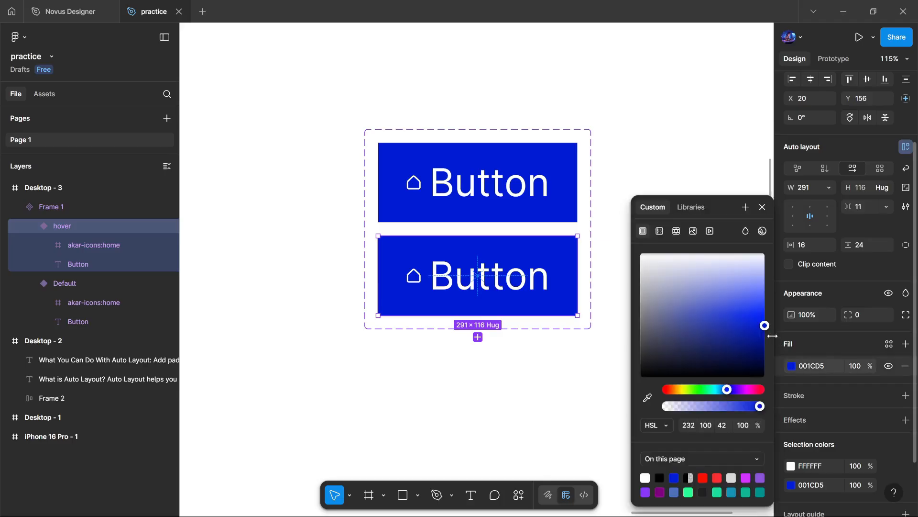
pyautogui.moveTo(766, 327); pyautogui.dragTo(763, 276)
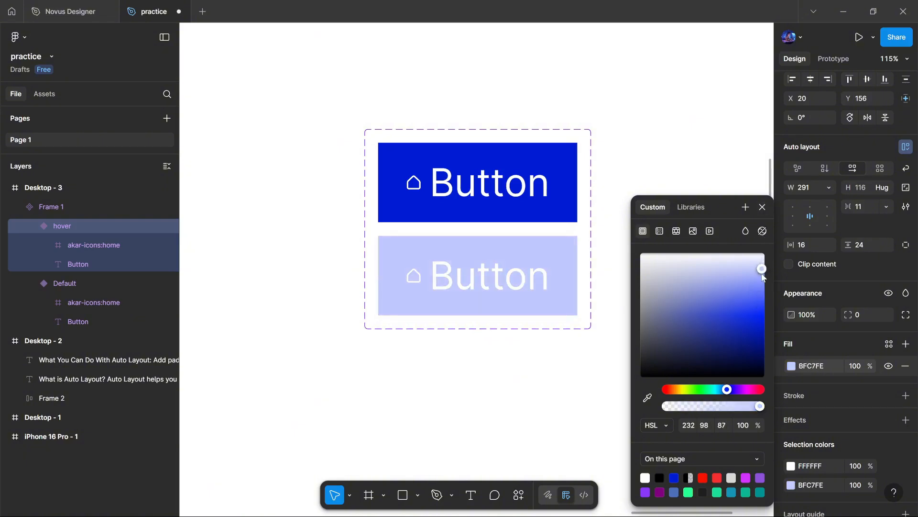
# - Add a third variant to the button component set and name it inactive
pyautogui.click(766, 208)
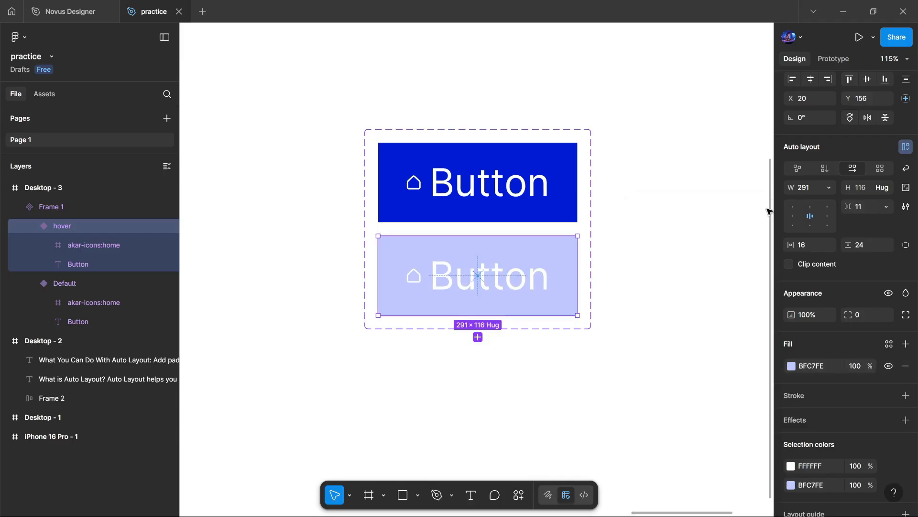
pyautogui.click(478, 336)
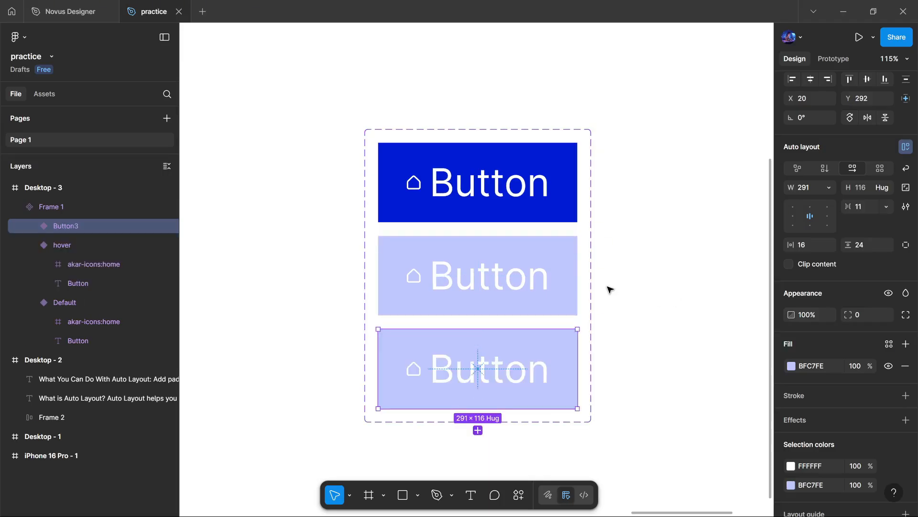
pyautogui.scroll(4, 831, 213)
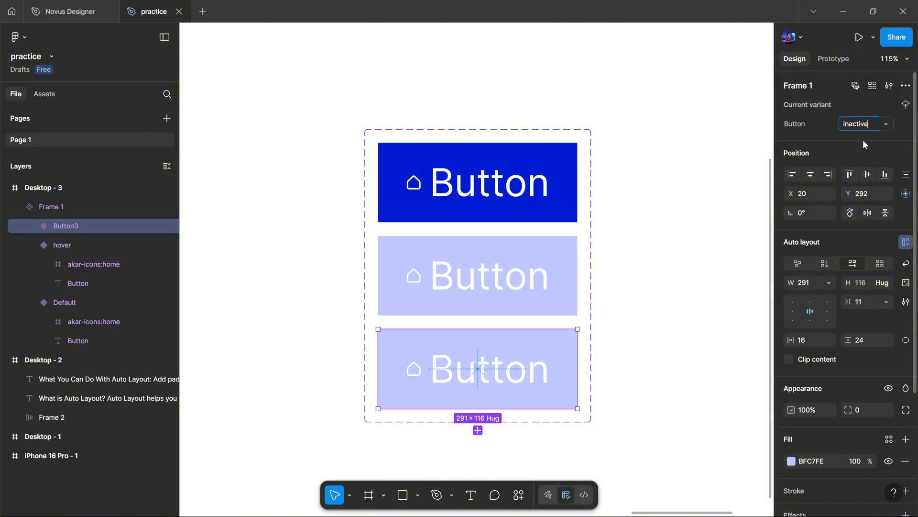
pyautogui.press('Return')
# - Change the inactive variant's background fill to a mid grey, about 7F7F7F
pyautogui.scroll(-3, 821, 366)
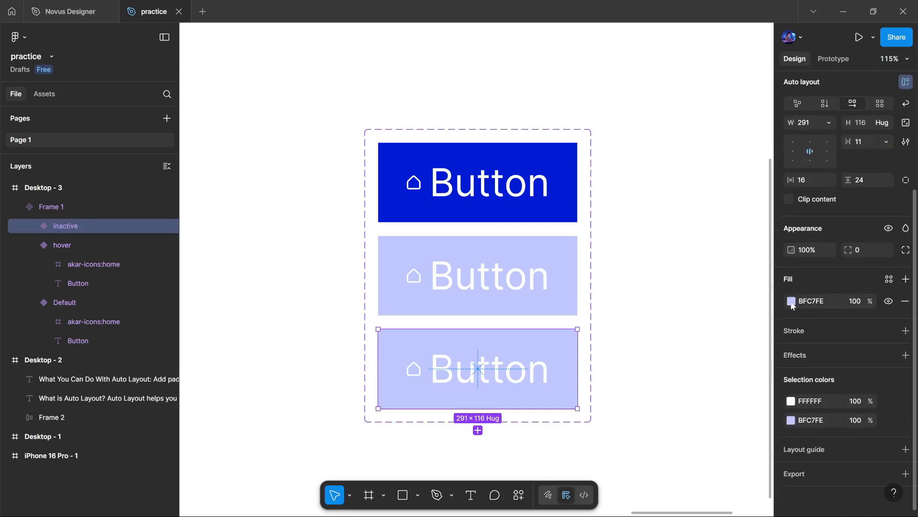
pyautogui.click(791, 301)
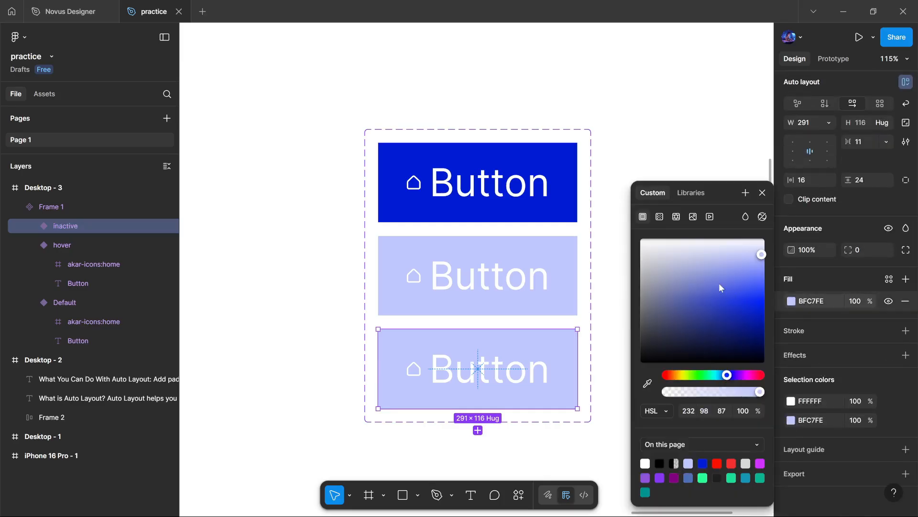
pyautogui.moveTo(719, 285); pyautogui.dragTo(639, 305)
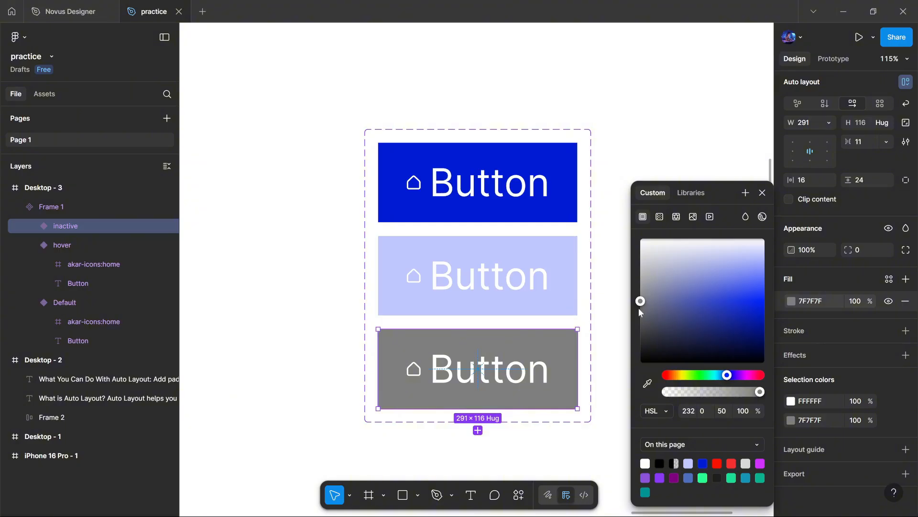
pyautogui.click(760, 197)
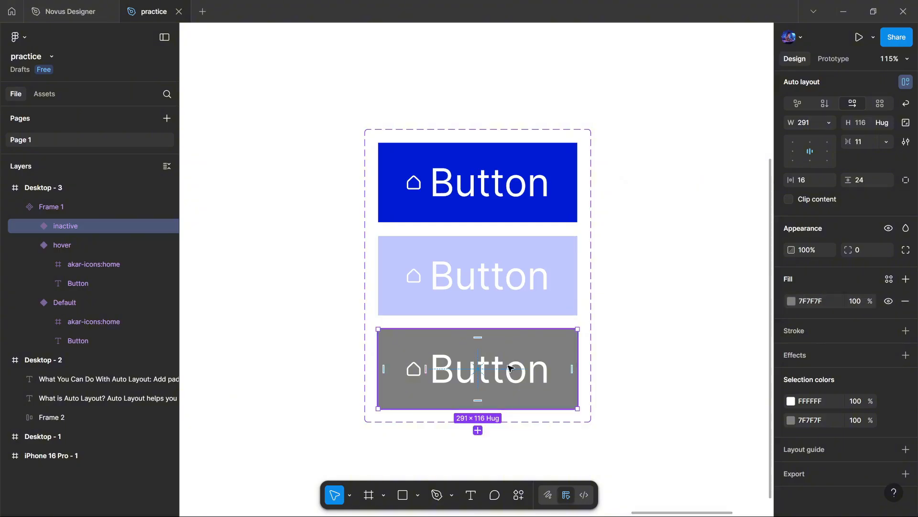
pyautogui.click(816, 402)
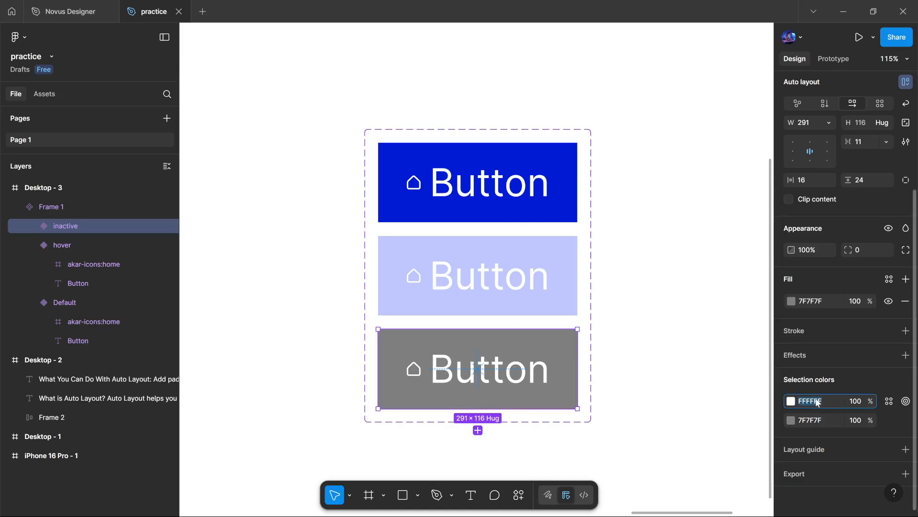
pyautogui.write('7f7f7f')
pyautogui.press('Return')
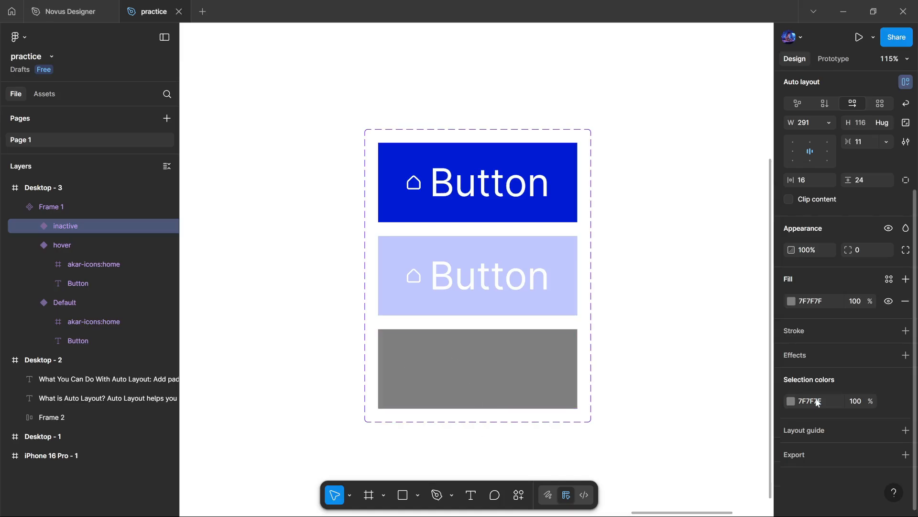
pyautogui.click(791, 402)
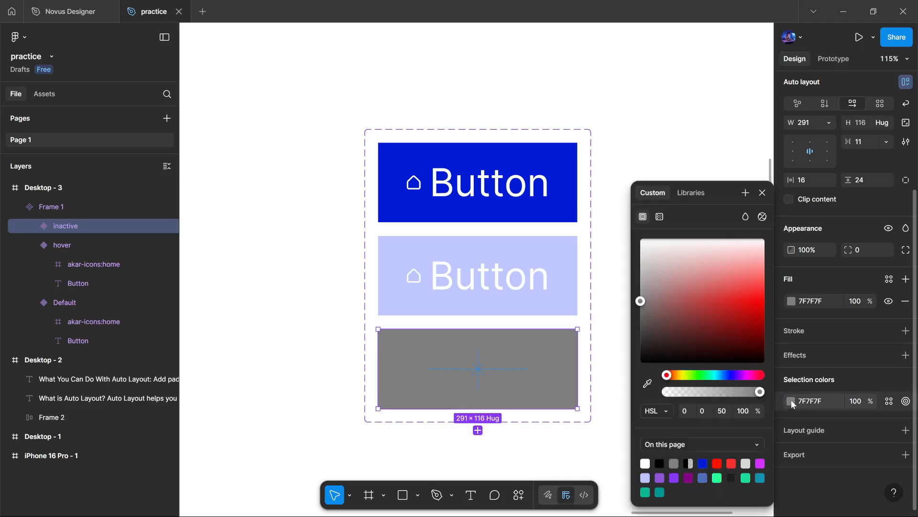
pyautogui.moveTo(641, 301); pyautogui.dragTo(637, 278)
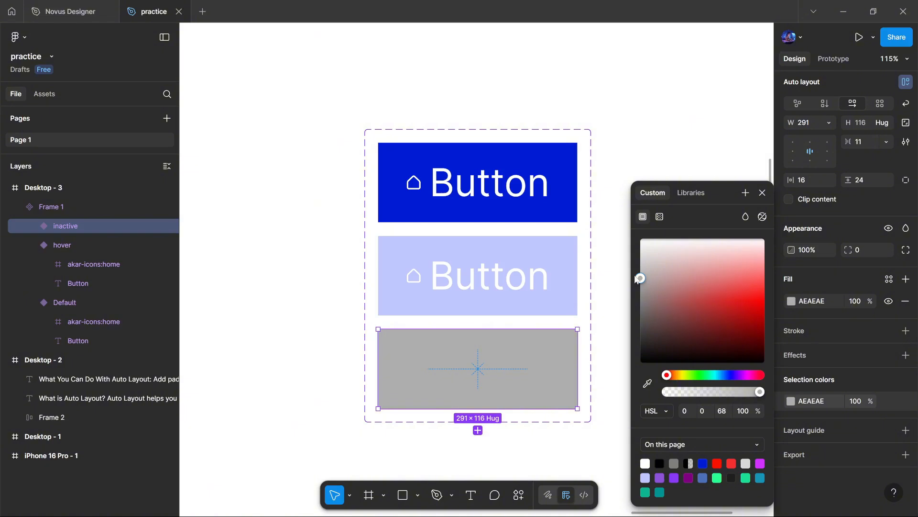
pyautogui.click(762, 193)
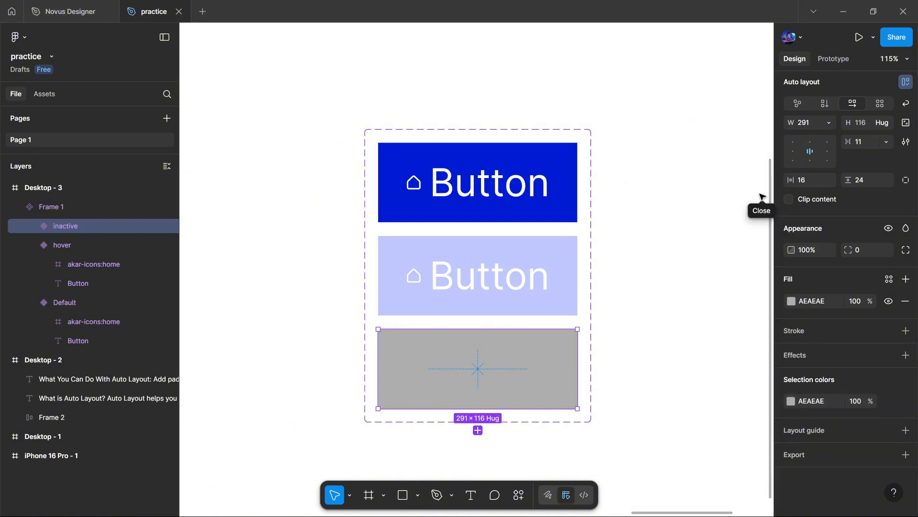
pyautogui.hotkey('ctrl', 'z')
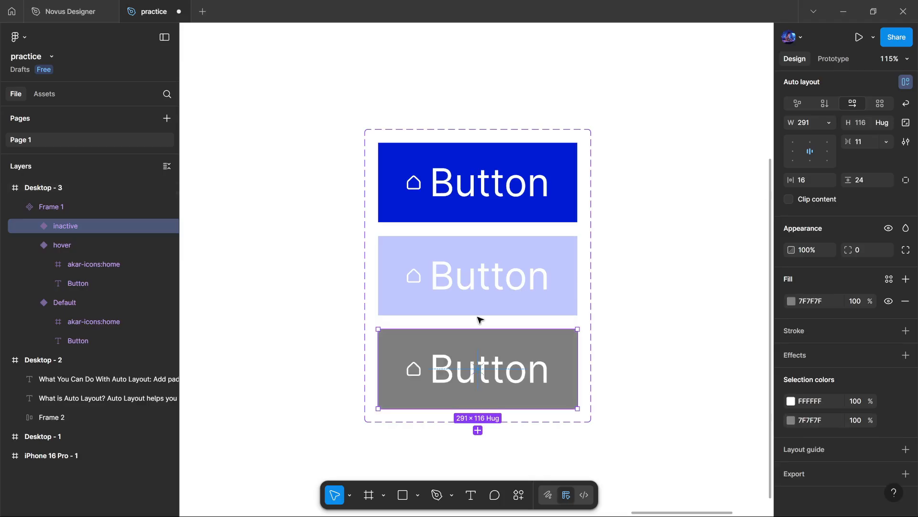
# - Recolour the inactive variant's home icon and Button label together to a light grey, about B9B9B9
pyautogui.doubleClick(487, 364)
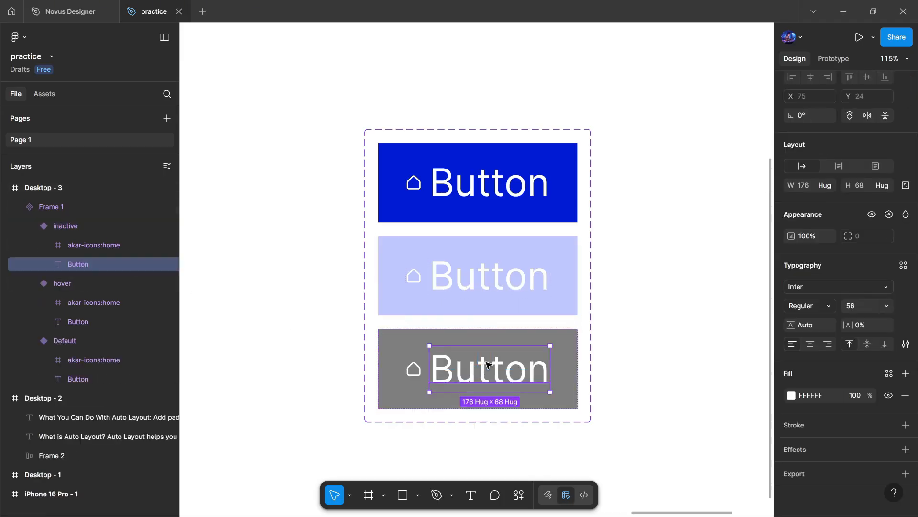
pyautogui.keyDown('shift'); pyautogui.click(98, 244); pyautogui.keyUp('shift')
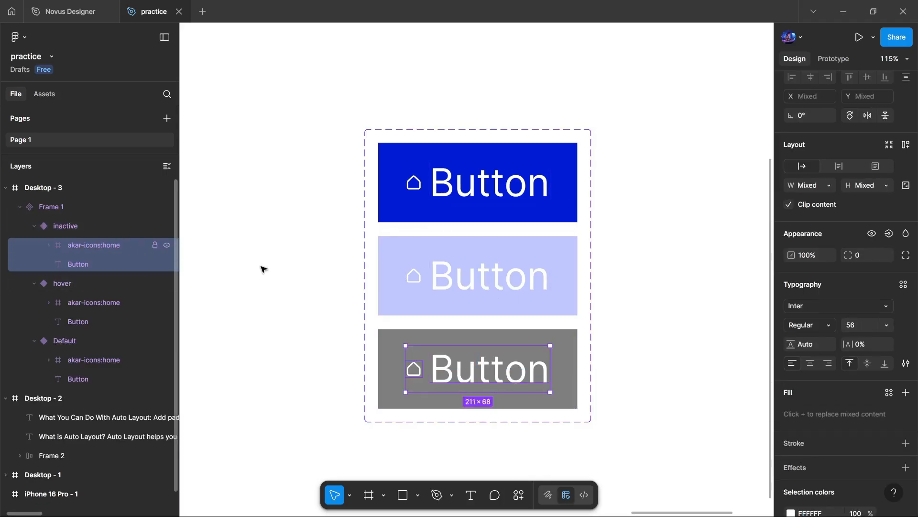
pyautogui.scroll(-3, 818, 429)
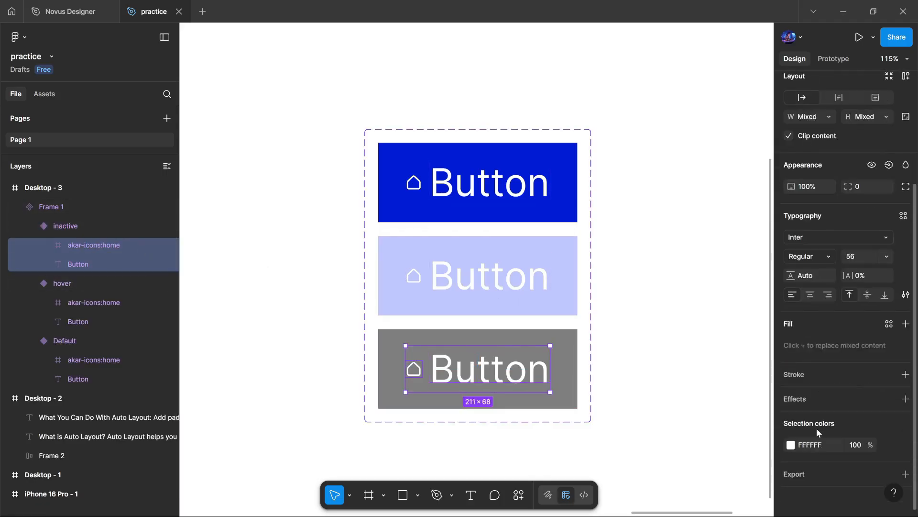
pyautogui.click(791, 445)
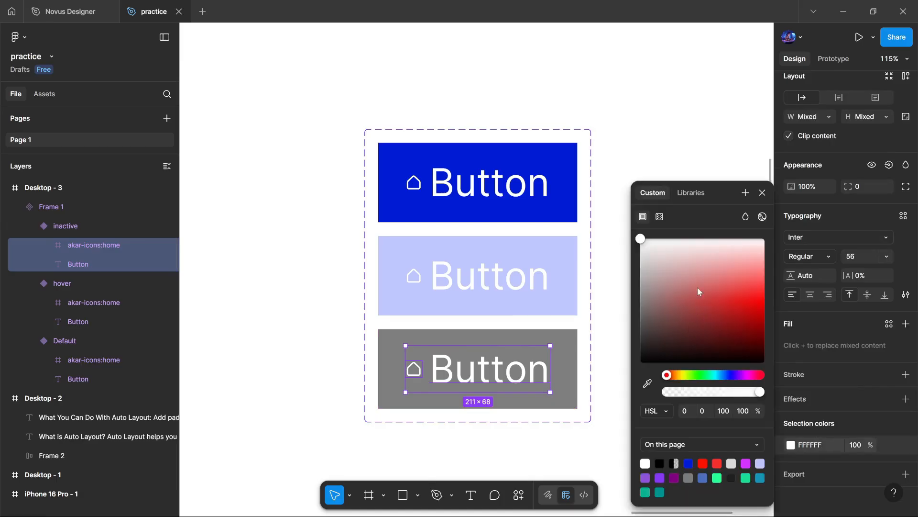
pyautogui.moveTo(640, 238); pyautogui.dragTo(641, 275)
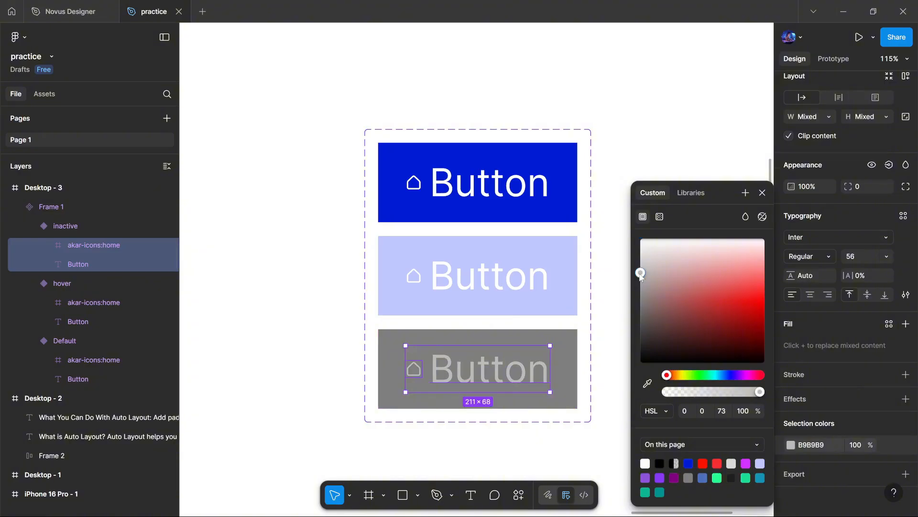
pyautogui.click(763, 193)
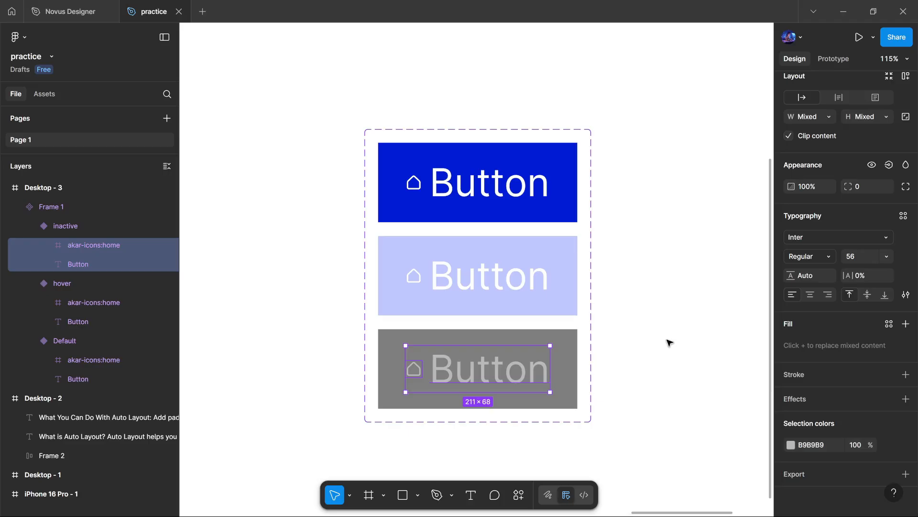
pyautogui.click(668, 343)
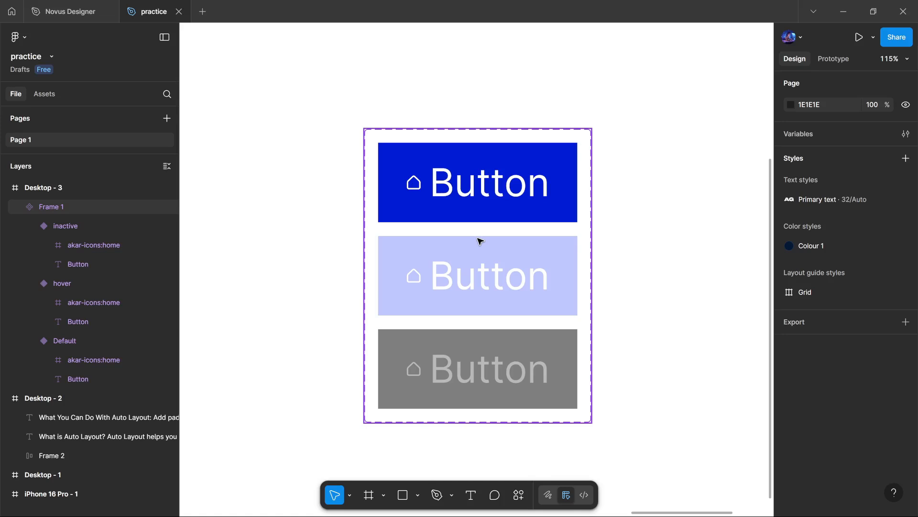
# - Copy the Default button variant and paste it as an instance in the empty canvas area beside the component set
pyautogui.click(515, 201)
pyautogui.click(515, 200)
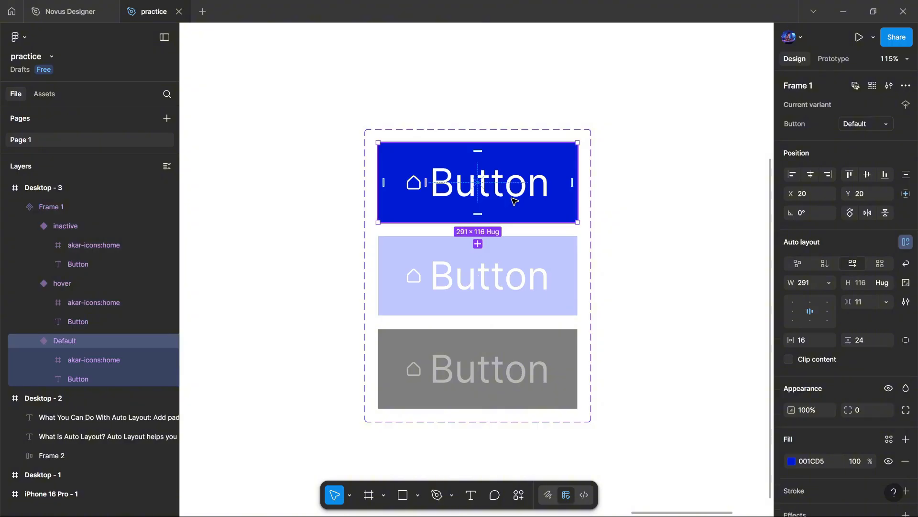
pyautogui.hscroll(3, 515, 201)
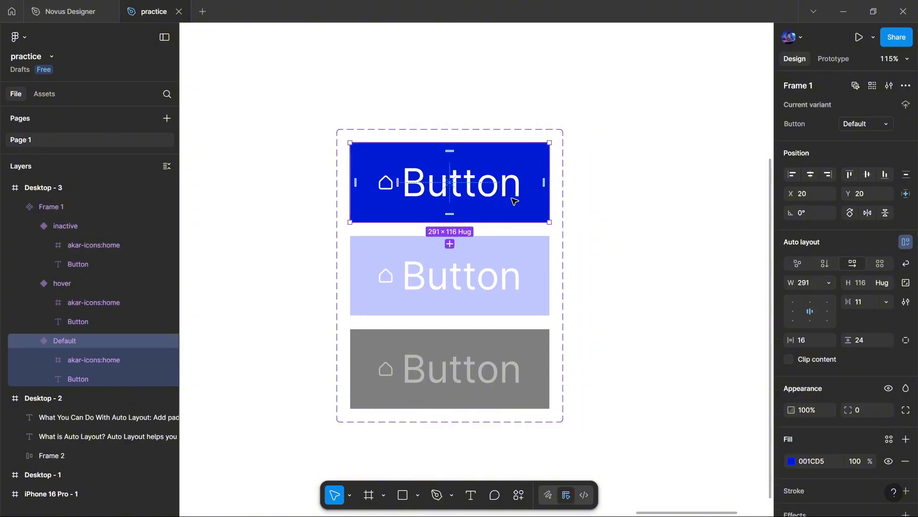
pyautogui.rightClick(512, 201)
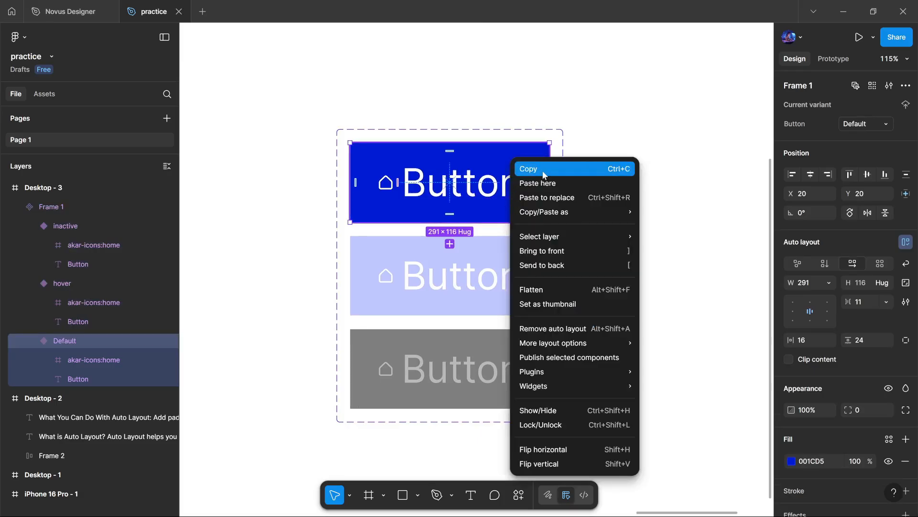
pyautogui.click(543, 170)
pyautogui.rightClick(637, 163)
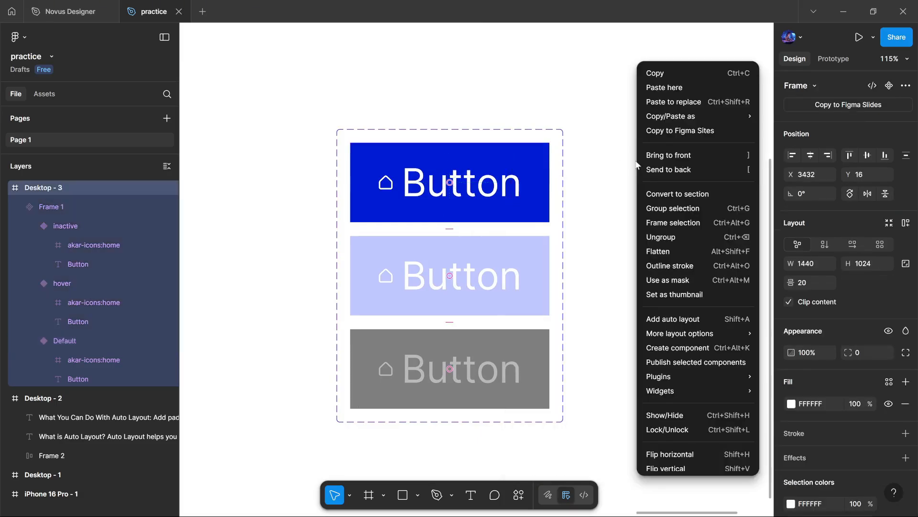
pyautogui.click(677, 88)
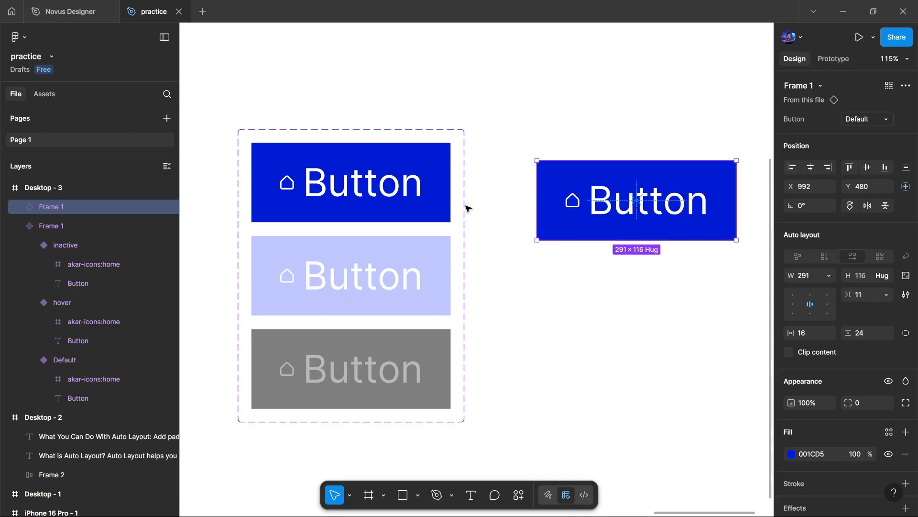
pyautogui.click(378, 189)
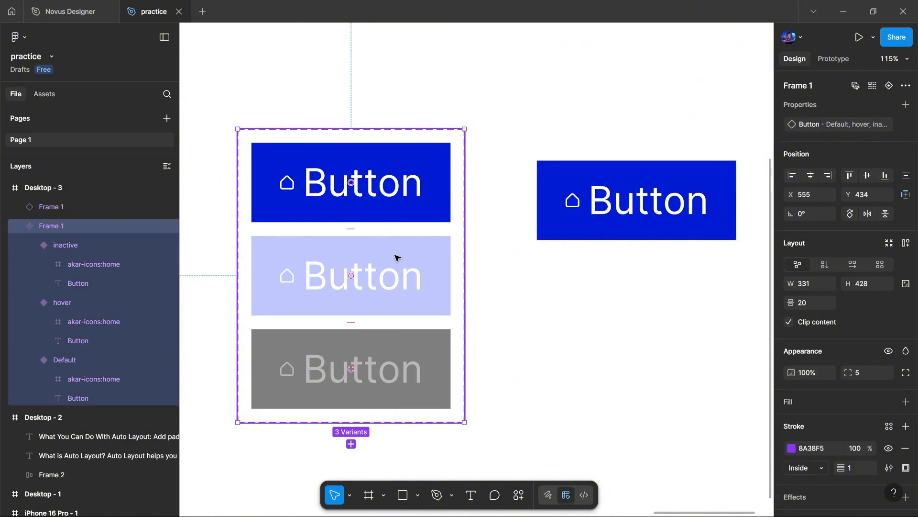
pyautogui.click(601, 296)
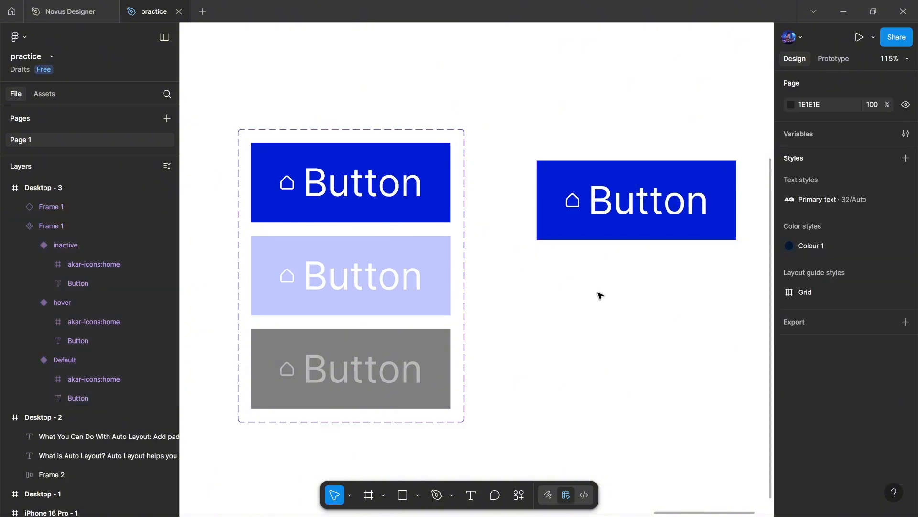
pyautogui.hscroll(3, 601, 296)
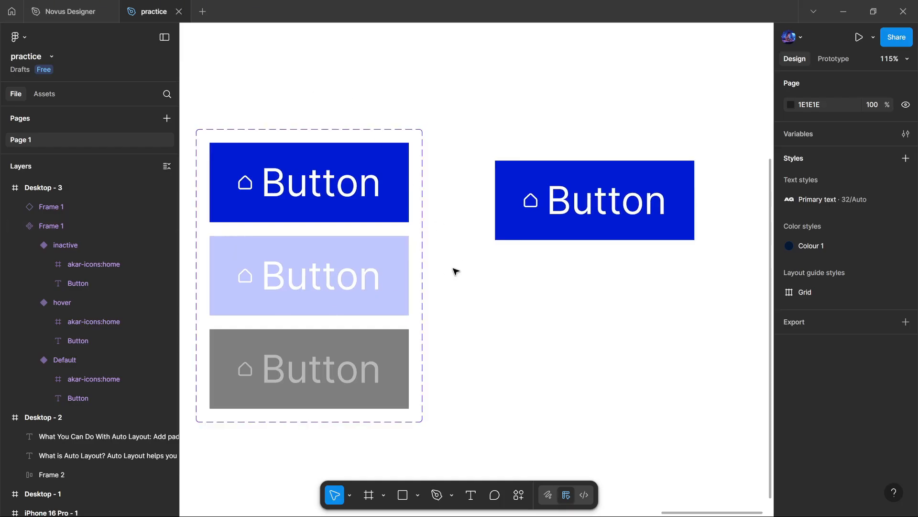
# - Cycle the pasted button instance's Button property through hover and inactive and back to Default
pyautogui.click(558, 219)
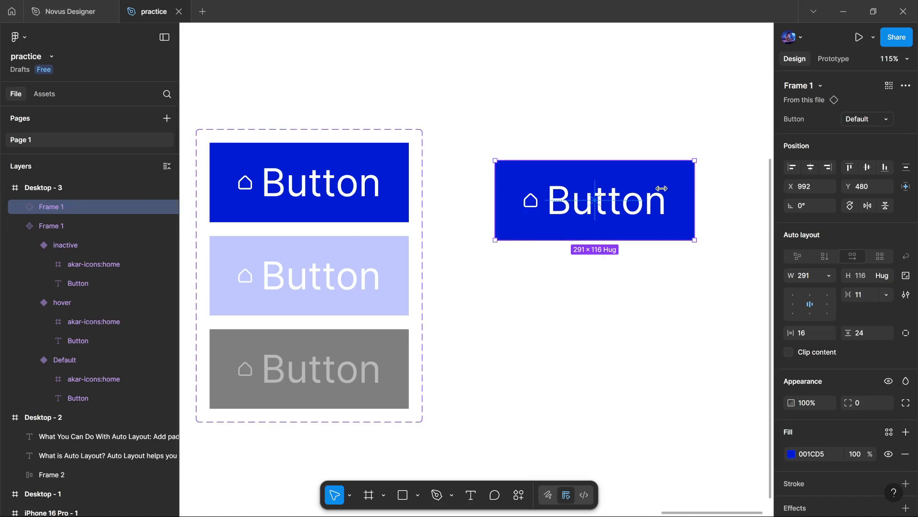
pyautogui.click(856, 120)
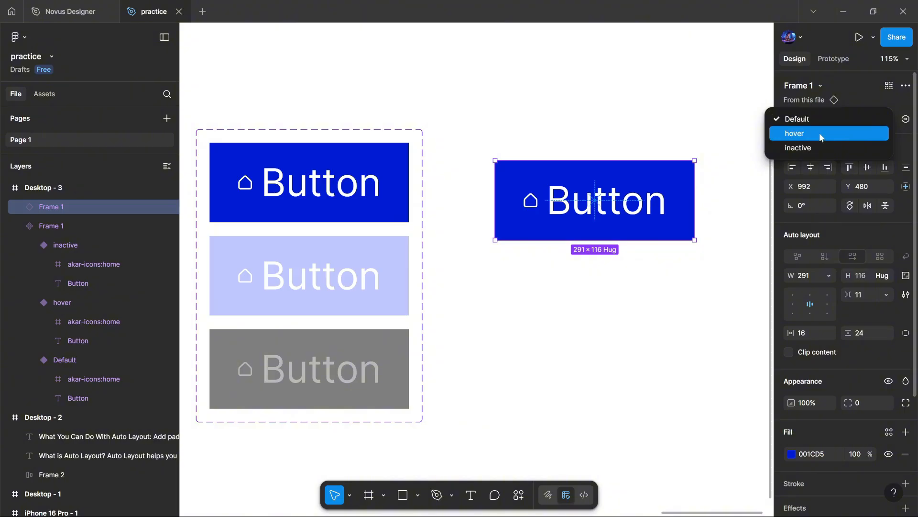
pyautogui.click(819, 133)
pyautogui.click(874, 119)
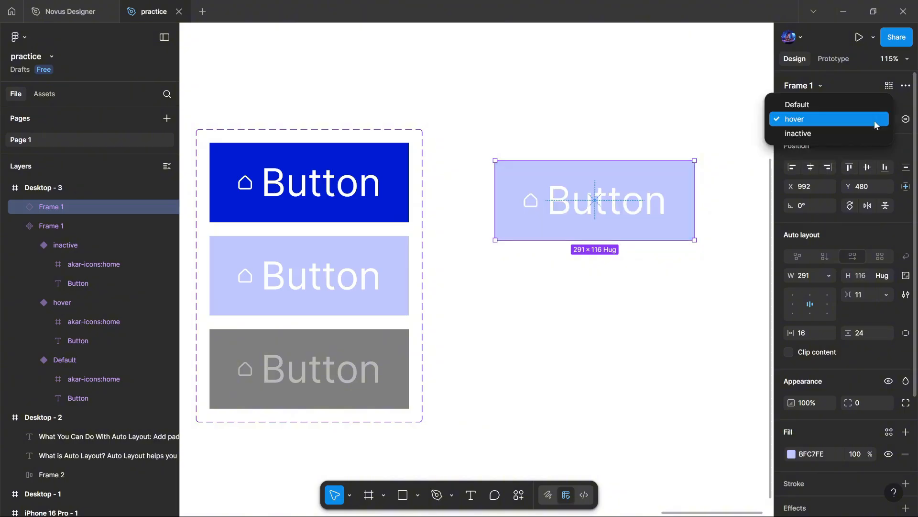
pyautogui.click(843, 137)
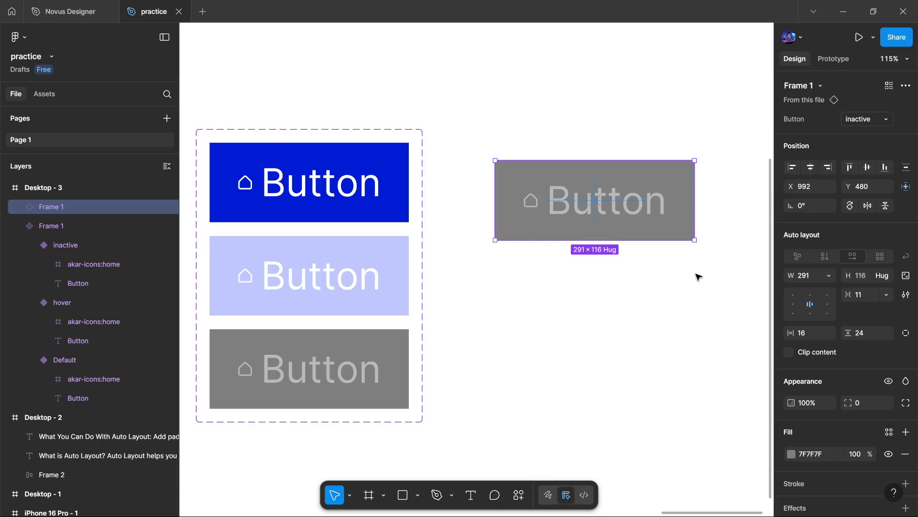
pyautogui.click(854, 120)
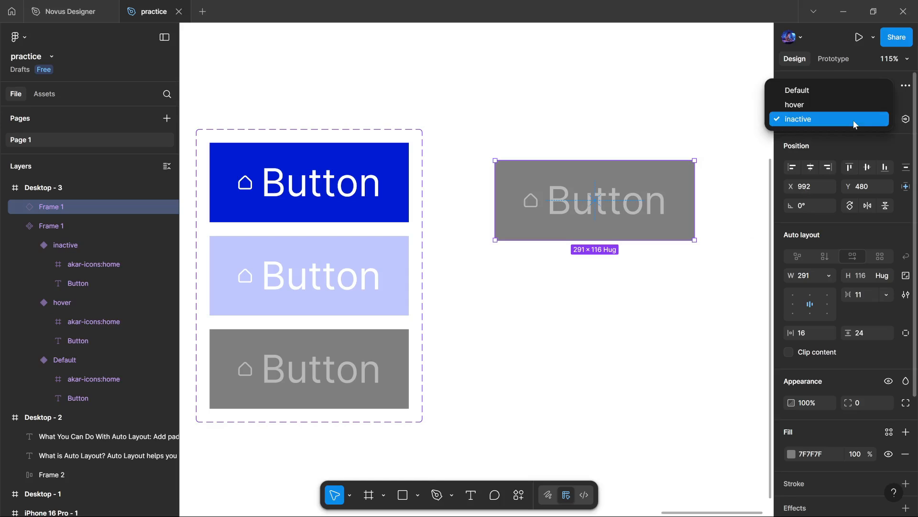
pyautogui.click(850, 95)
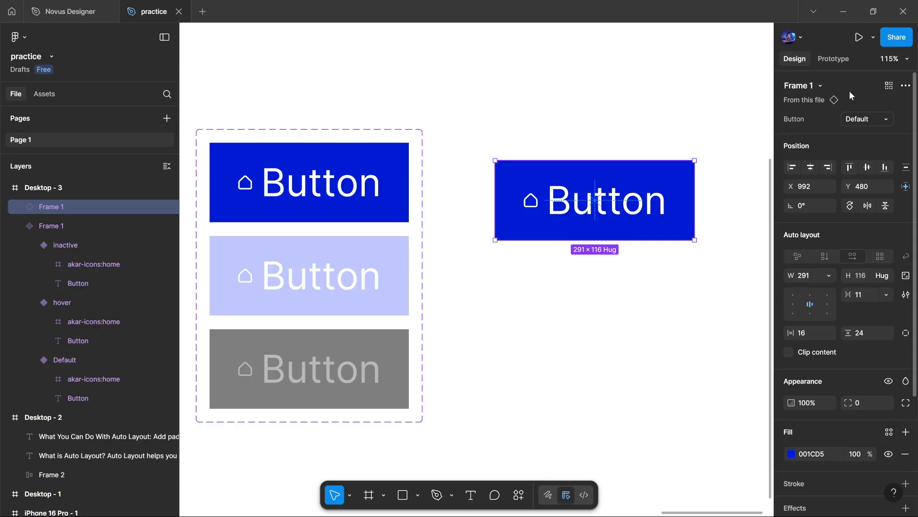
pyautogui.click(860, 117)
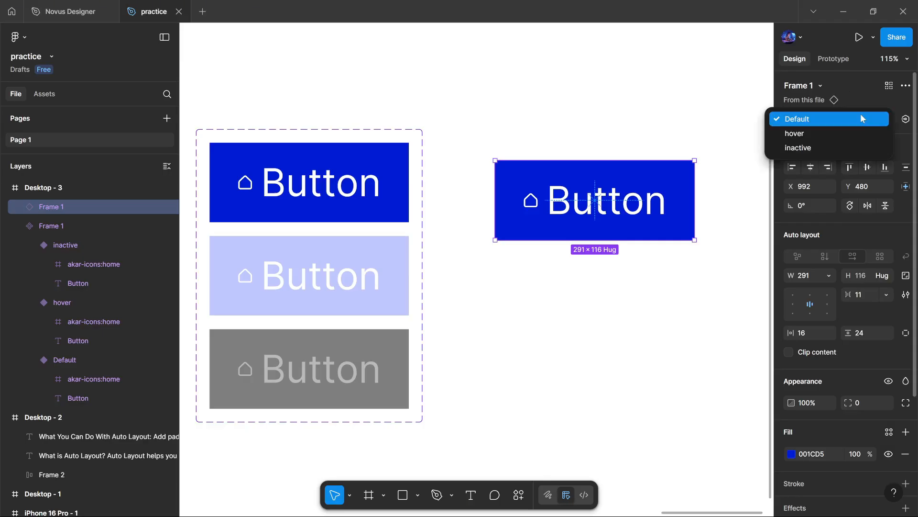